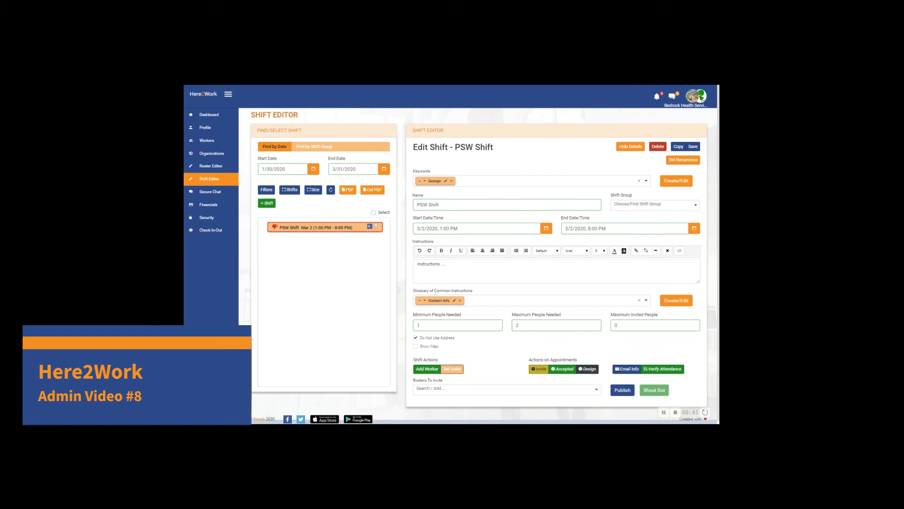
Step: Set the PSW Shift's maximum people needed to 1 and save the shift
{"action": "double_click", "coordinate": [518, 326]}
{"action": "type", "text": "1"}
{"action": "left_click", "coordinate": [693, 147]}
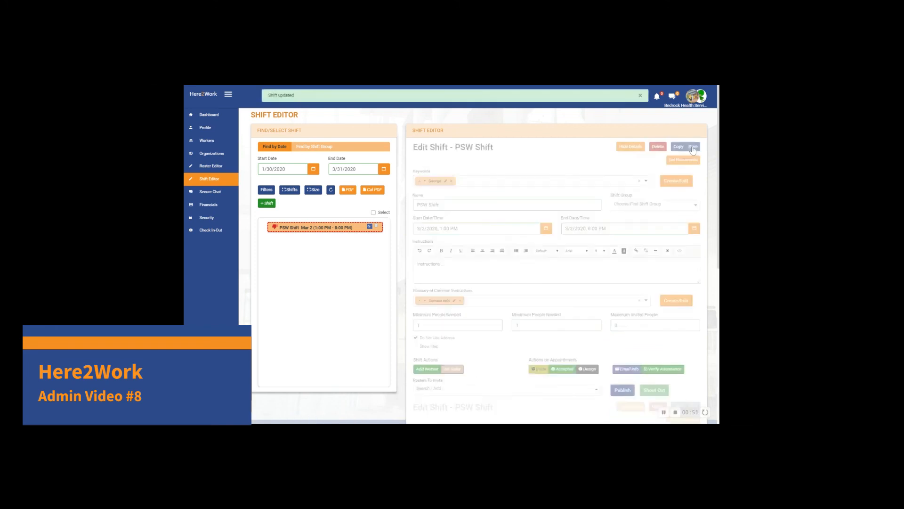
Step: Enable address use for the PSW Shift and fill in its street address from the suggested matches
{"action": "scroll", "coordinate": [557, 264], "scroll_direction": "down", "scroll_amount": 1}
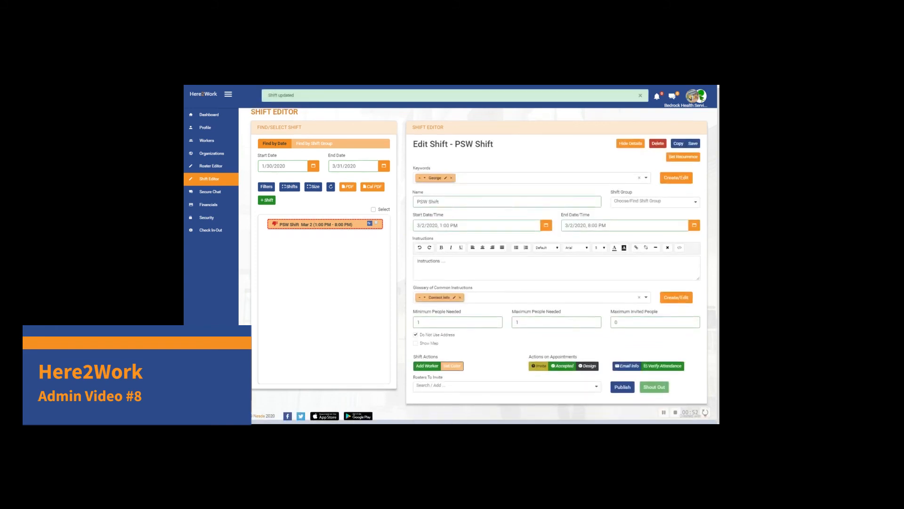
{"action": "left_click", "coordinate": [415, 334]}
{"action": "scroll", "coordinate": [588, 337], "scroll_direction": "down", "scroll_amount": 1}
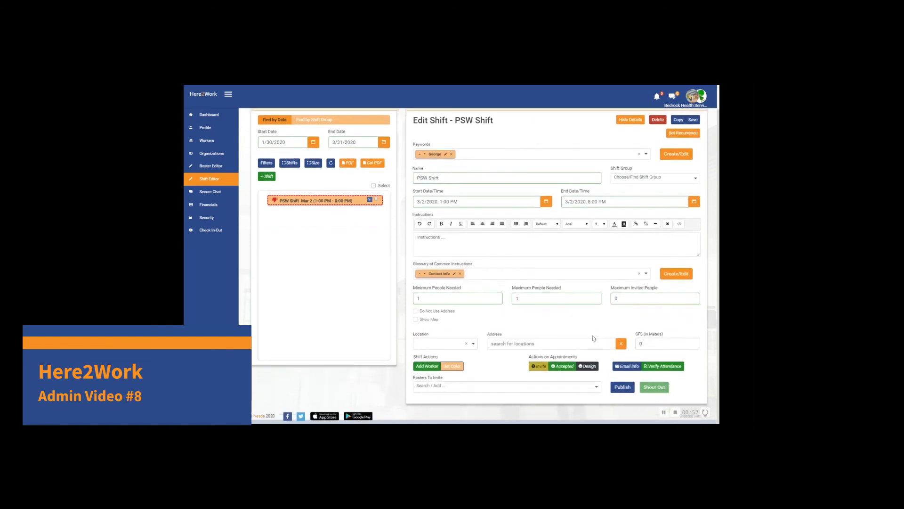
{"action": "left_click", "coordinate": [528, 344]}
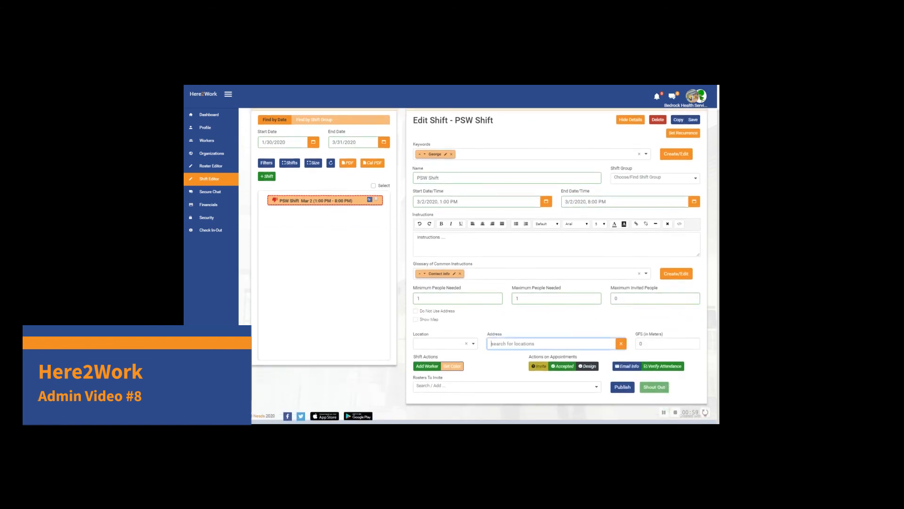
{"action": "type", "text": "259"}
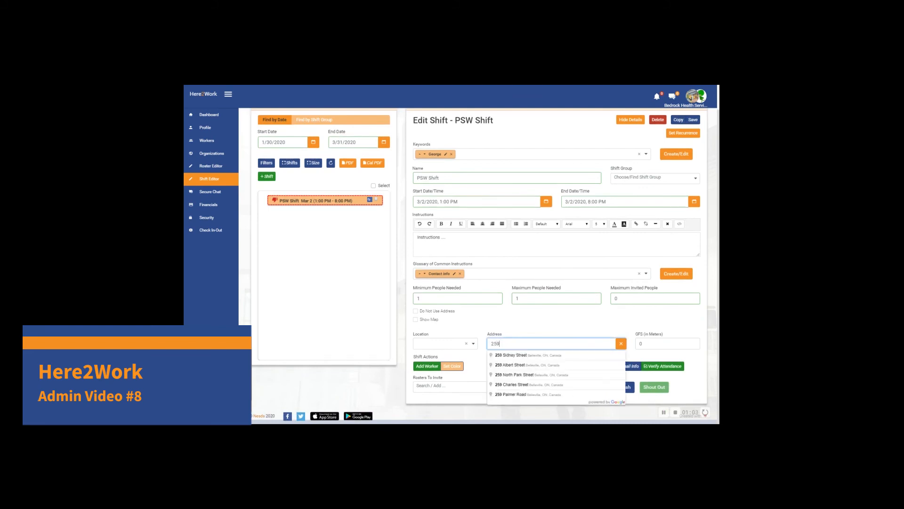
{"action": "key", "text": "BackSpace"}
{"action": "type", "text": "0"}
{"action": "left_click", "coordinate": [524, 357]}
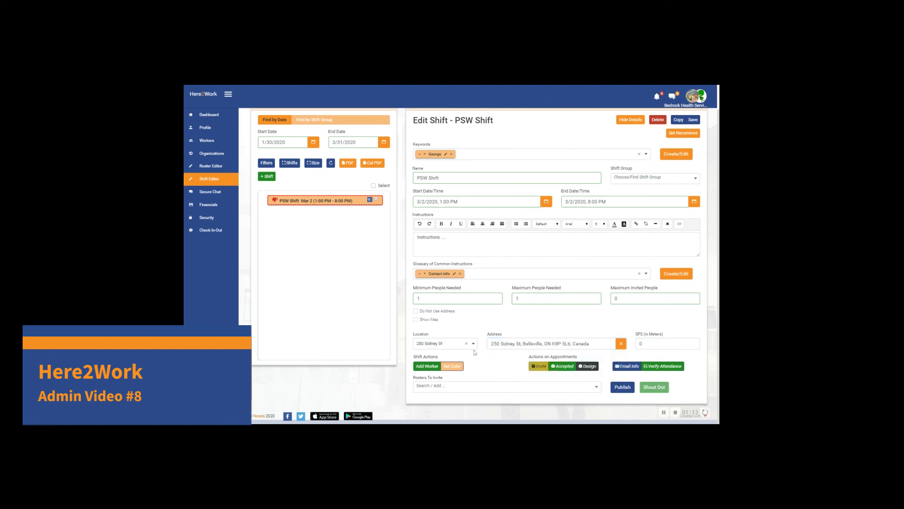
Step: Name the shift's location Site A
{"action": "left_click", "coordinate": [451, 348]}
{"action": "type", "text": "Site A"}
{"action": "left_click", "coordinate": [489, 361]}
Step: Set the shift's GPS distance to 5 meters, and show the location map briefly before hiding it again
{"action": "double_click", "coordinate": [641, 343]}
{"action": "type", "text": "5"}
{"action": "left_click", "coordinate": [415, 320]}
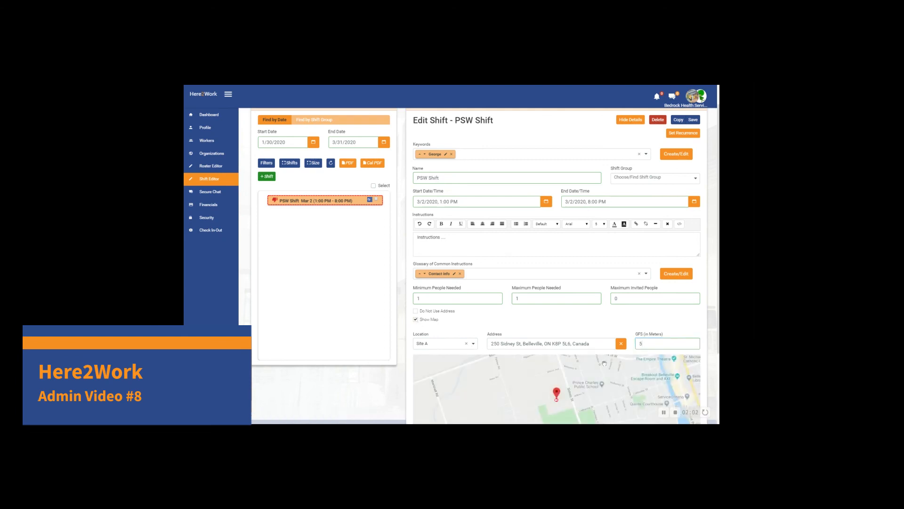
{"action": "scroll", "coordinate": [604, 363], "scroll_direction": "down", "scroll_amount": 1}
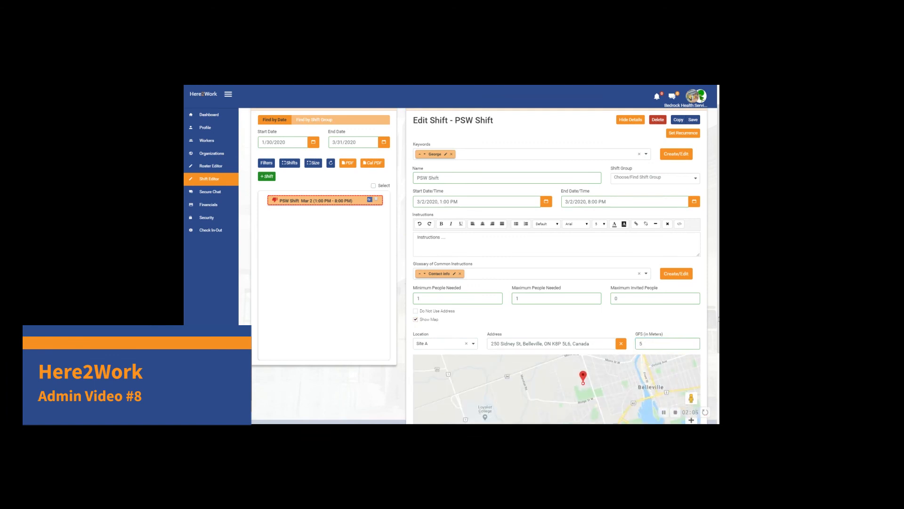
{"action": "scroll", "coordinate": [719, 314], "scroll_direction": "down", "scroll_amount": 2}
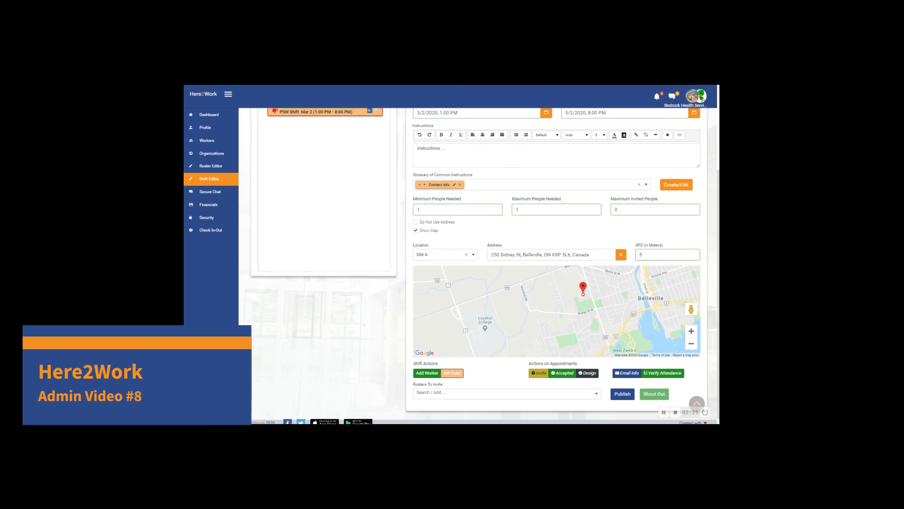
{"action": "left_click", "coordinate": [416, 231]}
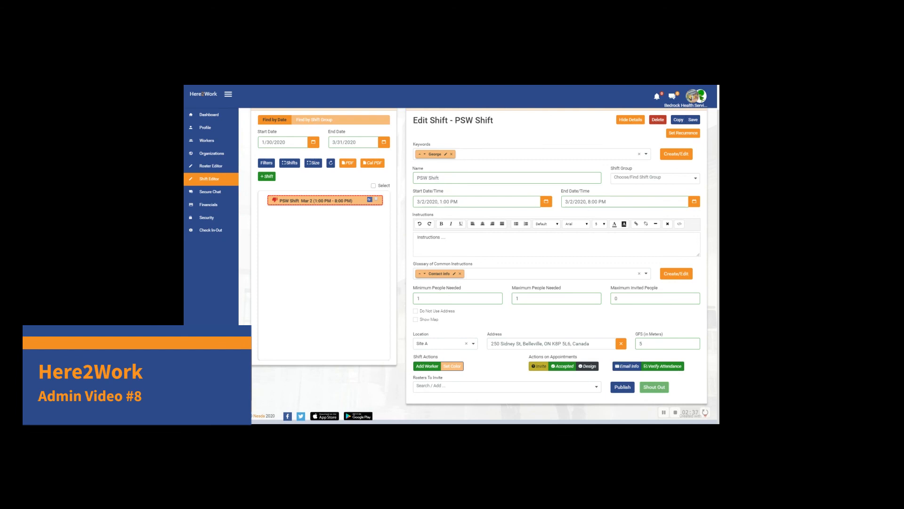
Step: Add the second-listed worker profile from the Site A roster to the PSW Shift as a full shift, and save the shift
{"action": "left_click", "coordinate": [430, 368]}
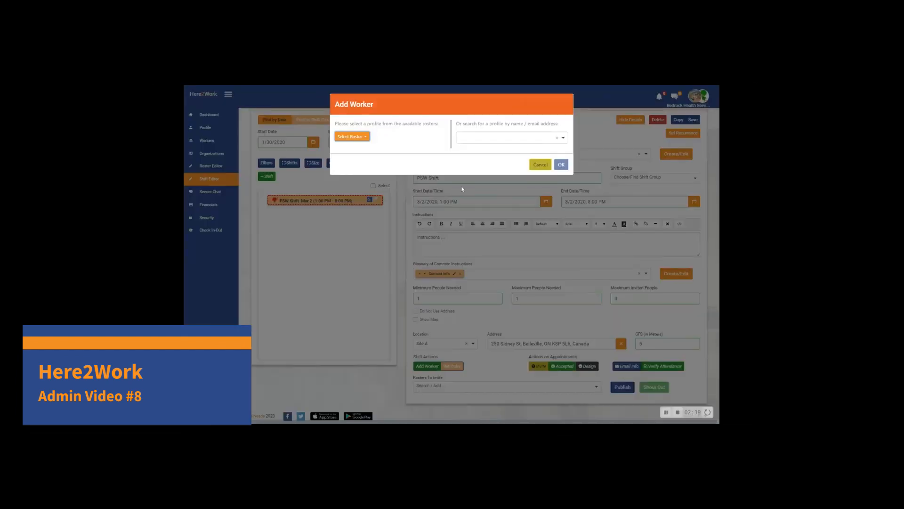
{"action": "left_click", "coordinate": [360, 136]}
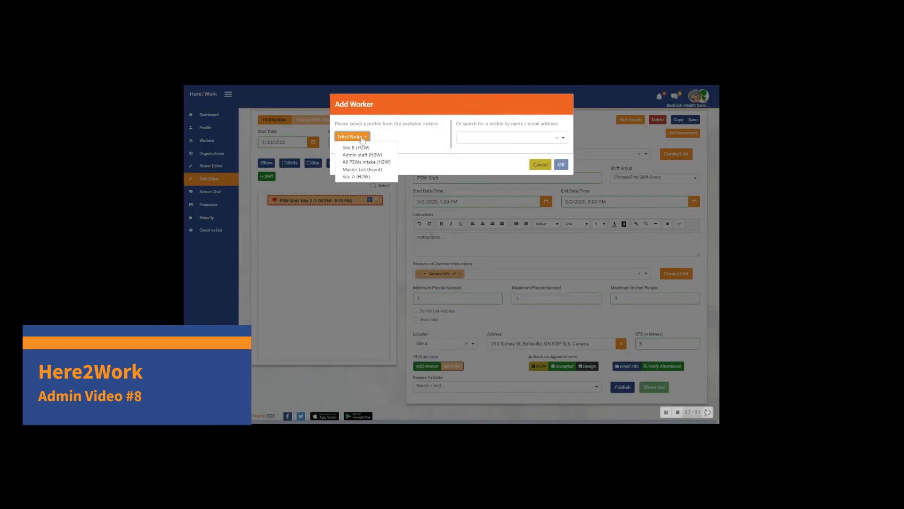
{"action": "left_click", "coordinate": [362, 177]}
{"action": "left_click", "coordinate": [390, 138]}
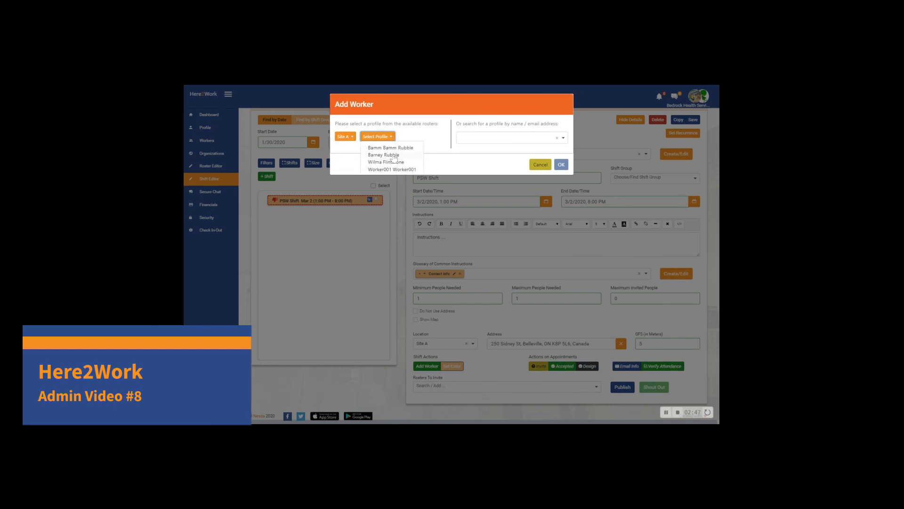
{"action": "left_click", "coordinate": [393, 156]}
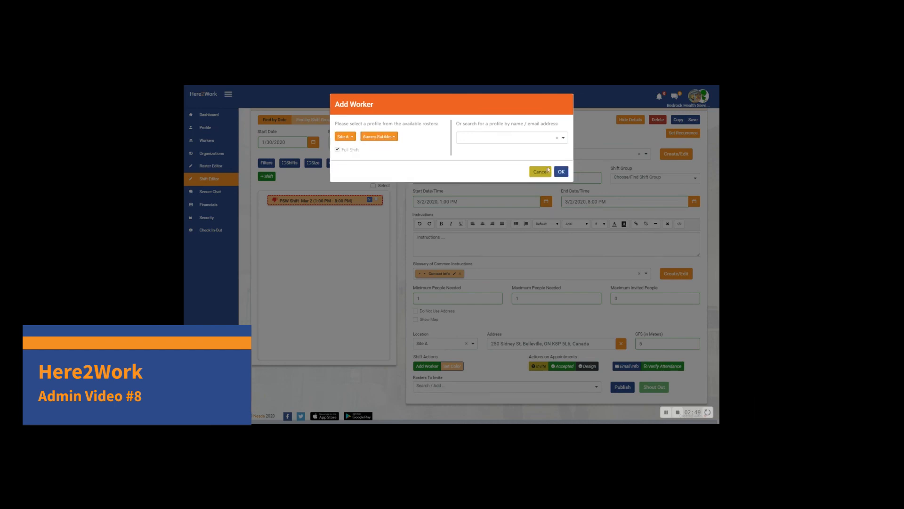
{"action": "left_click", "coordinate": [561, 172]}
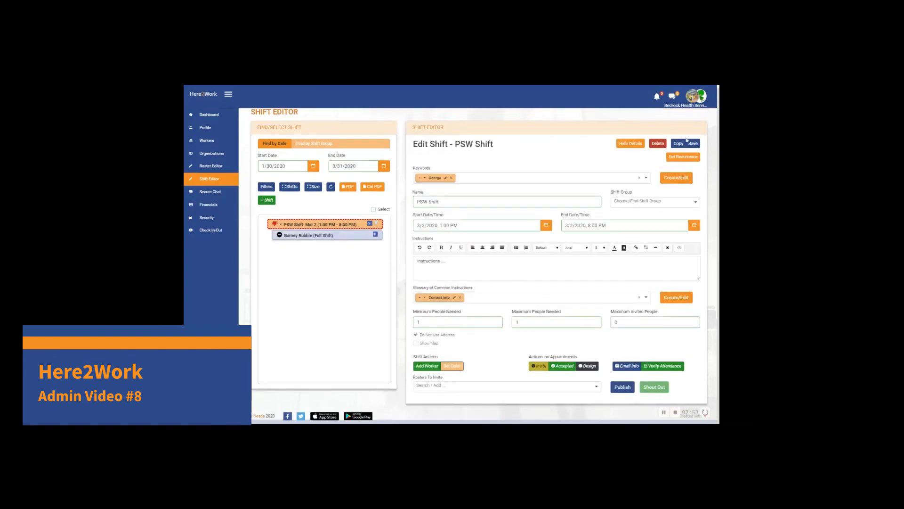
{"action": "left_click", "coordinate": [691, 143]}
Step: Open the added worker's appointment and delete it from the PSW Shift, confirming the removal
{"action": "left_click", "coordinate": [324, 236]}
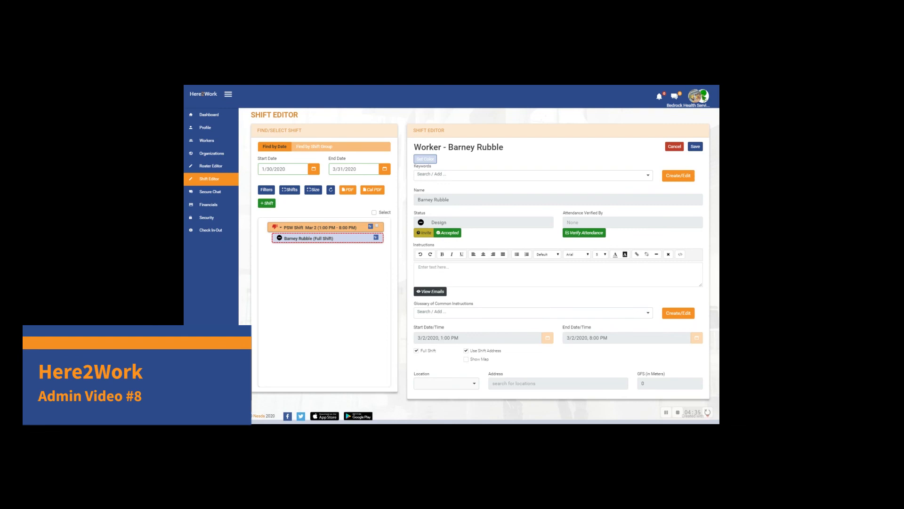
{"action": "left_click", "coordinate": [426, 233]}
{"action": "left_click", "coordinate": [474, 234]}
{"action": "left_click", "coordinate": [675, 147]}
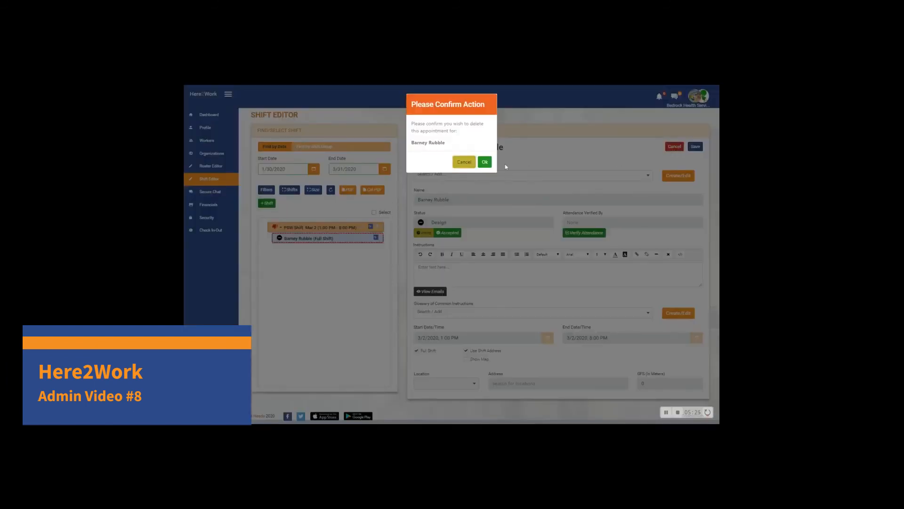
{"action": "left_click", "coordinate": [485, 162]}
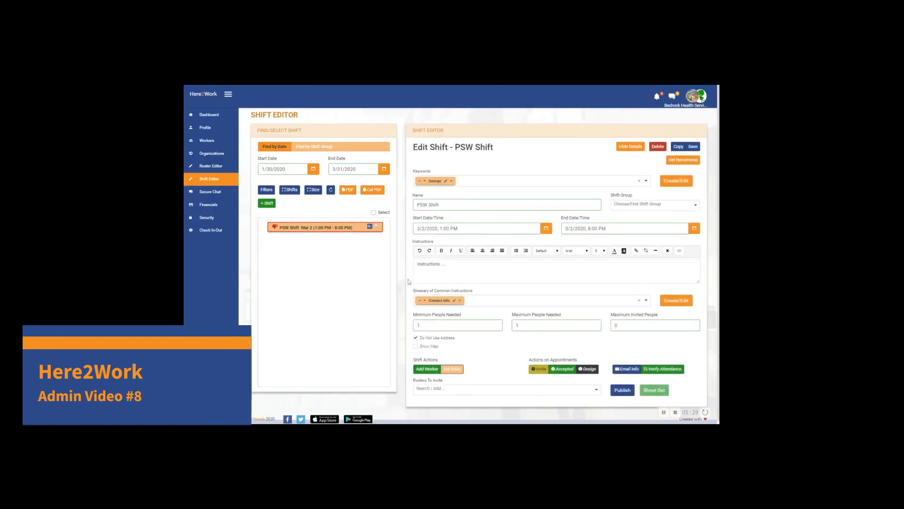
Step: Add the same worker to the PSW Shift again, finding the profile through the name search instead of a roster
{"action": "left_click", "coordinate": [428, 371]}
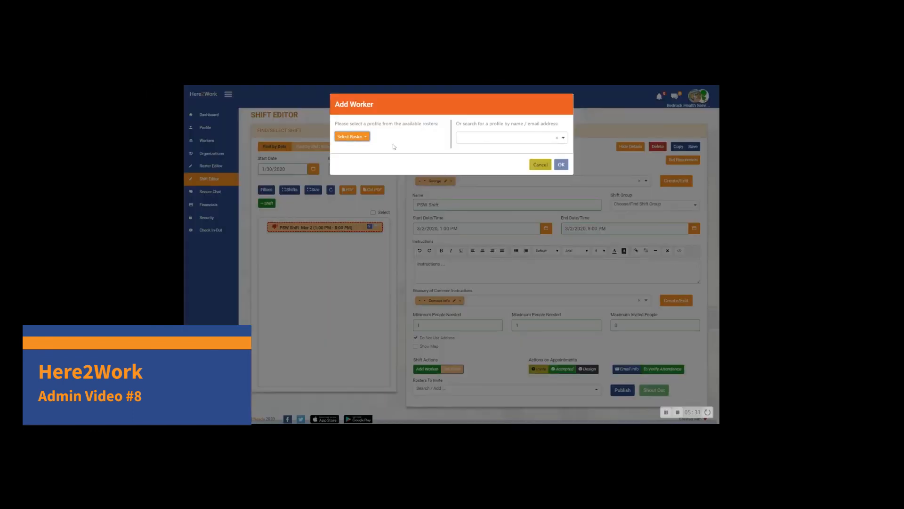
{"action": "left_click", "coordinate": [362, 140]}
{"action": "left_click", "coordinate": [473, 138]}
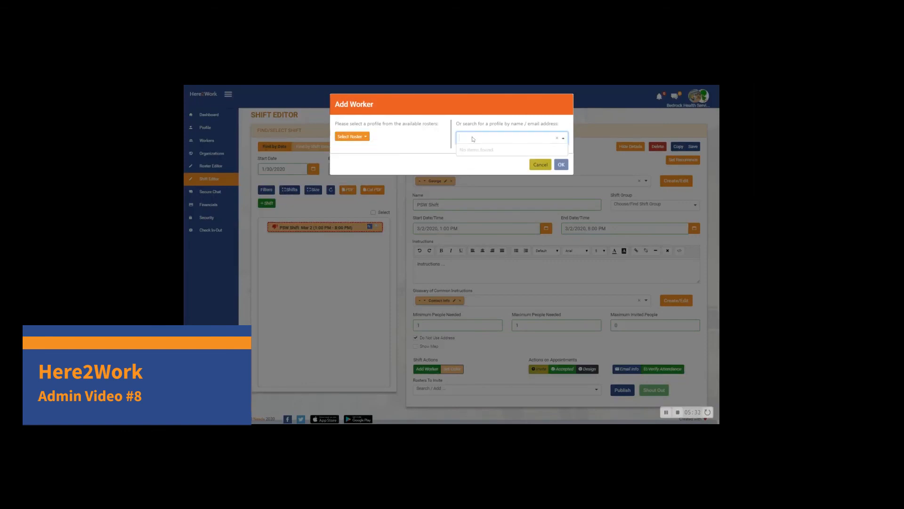
{"action": "type", "text": "bar"}
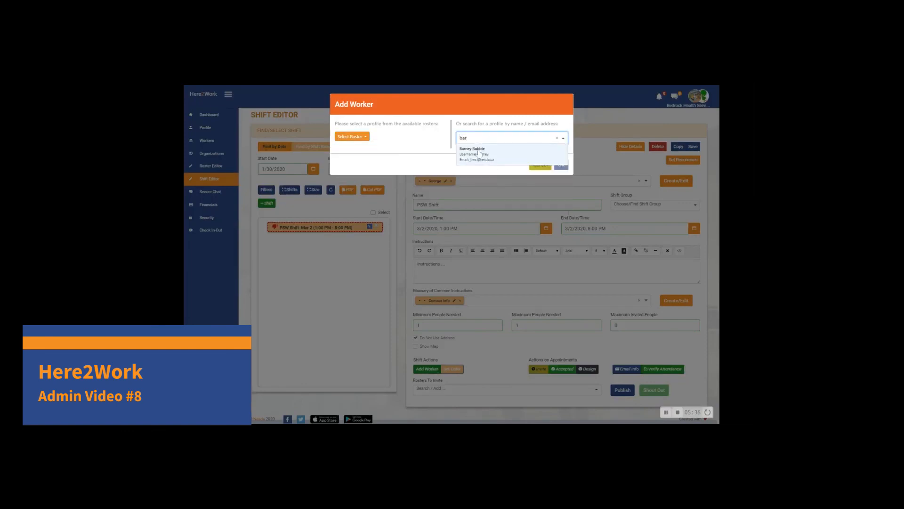
{"action": "left_click", "coordinate": [479, 154]}
{"action": "left_click", "coordinate": [561, 174]}
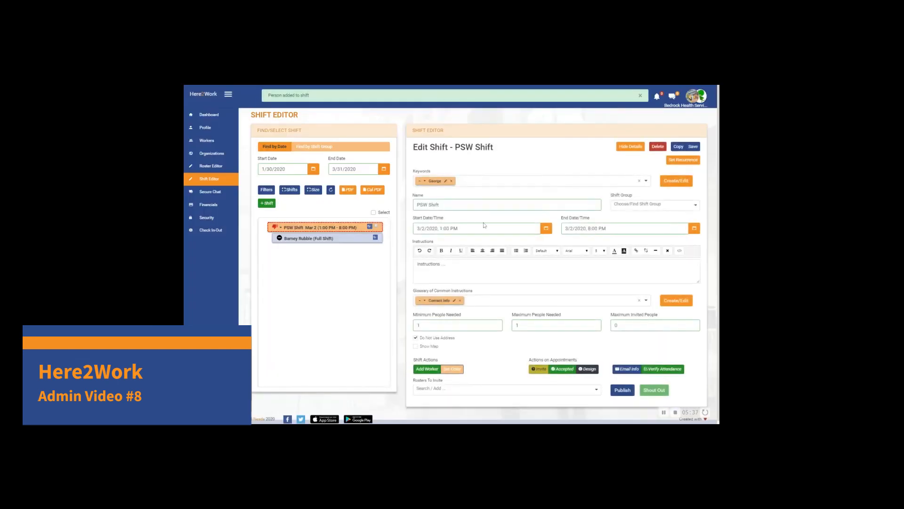
Step: Open the worker's appointment under the PSW Shift and set its status to Accepted
{"action": "left_click", "coordinate": [348, 238]}
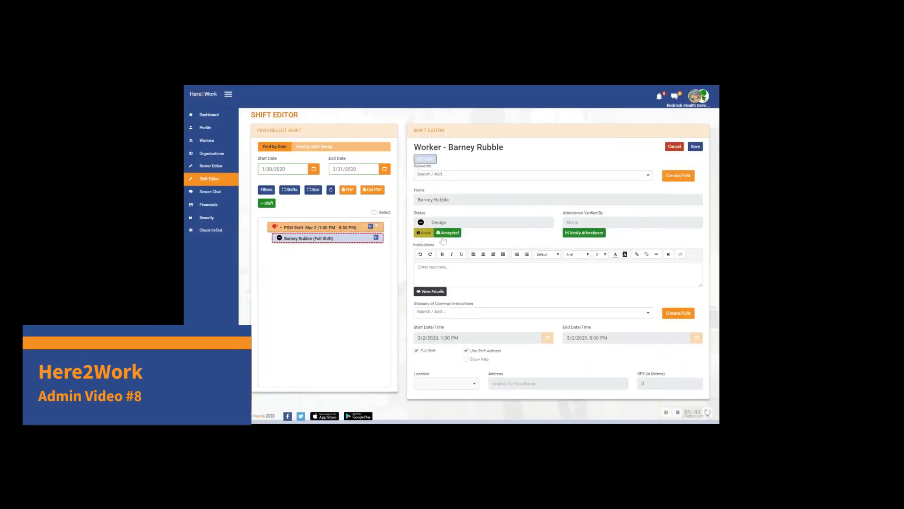
{"action": "left_click", "coordinate": [447, 234]}
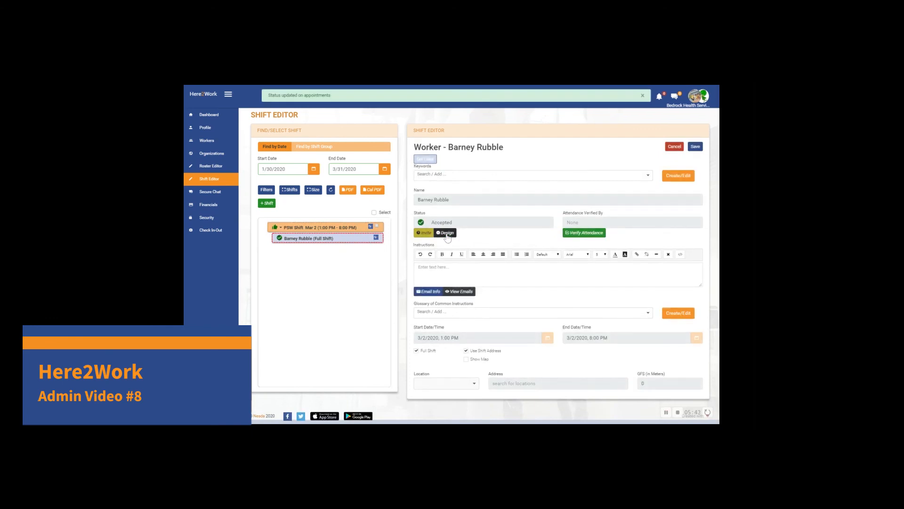